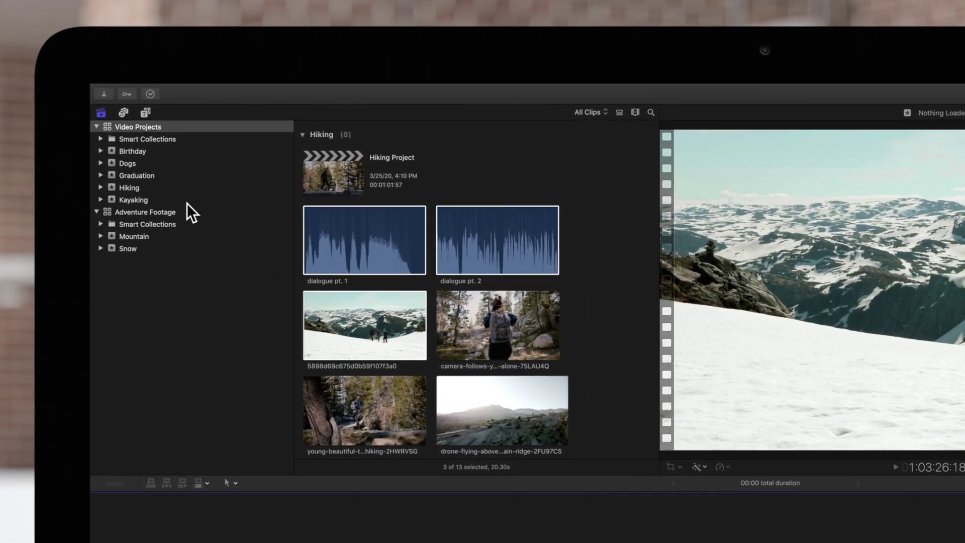
Drag the selected Hiking and Kayaking events into Adventure Footage, copying their optimized media
{"action": "left_click", "coordinate": [152, 186]}
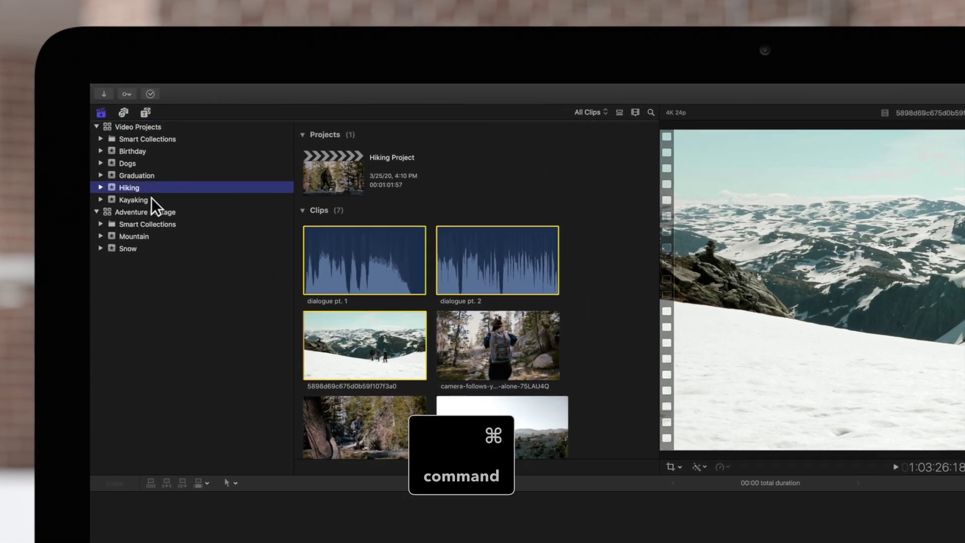
{"action": "left_click", "coordinate": [151, 198], "text": "super"}
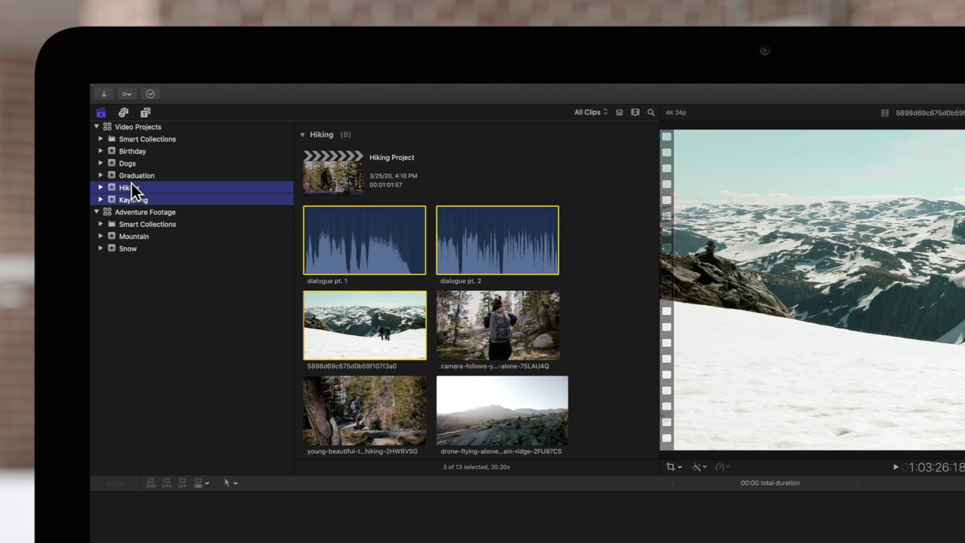
{"action": "left_click_drag", "start_coordinate": [143, 192], "coordinate": [152, 212]}
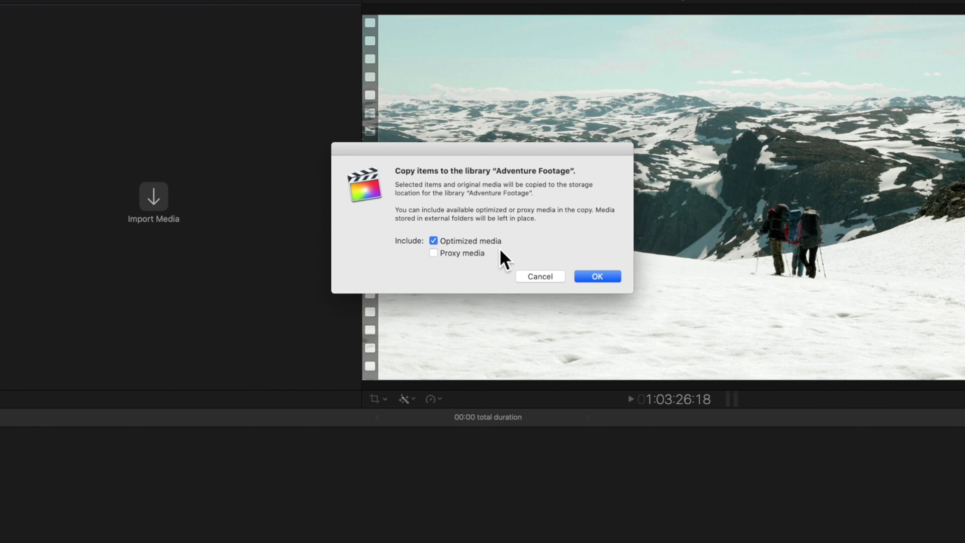
{"action": "left_click", "coordinate": [596, 275]}
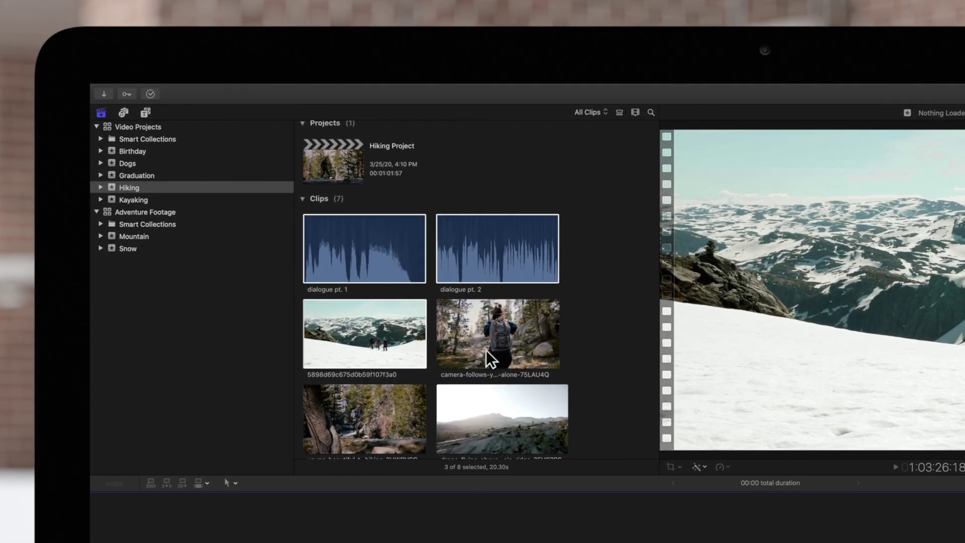
Copy the backpacker, forest hiking and drone ridge clips into Adventure Footage's Mountain event
{"action": "left_click", "coordinate": [380, 404], "text": "super"}
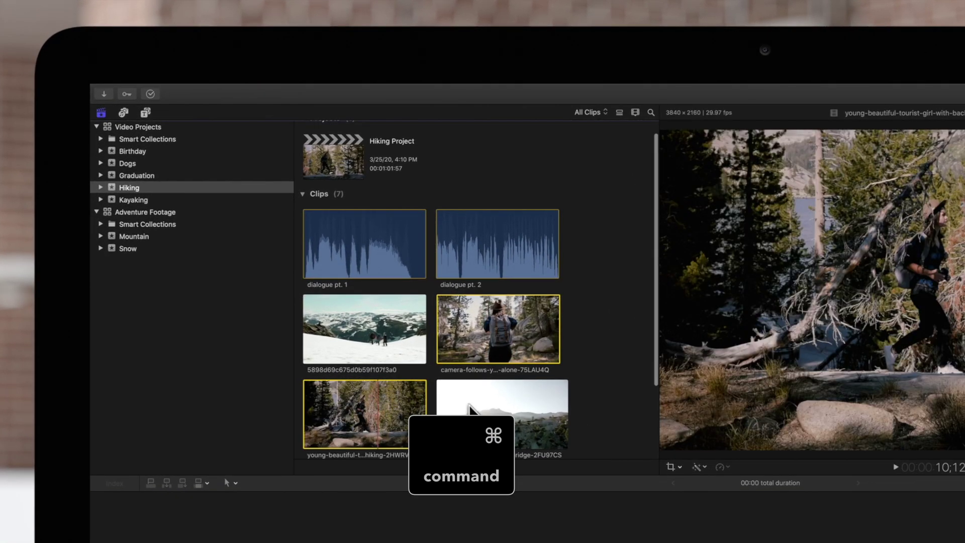
{"action": "left_click", "coordinate": [472, 407], "text": "super"}
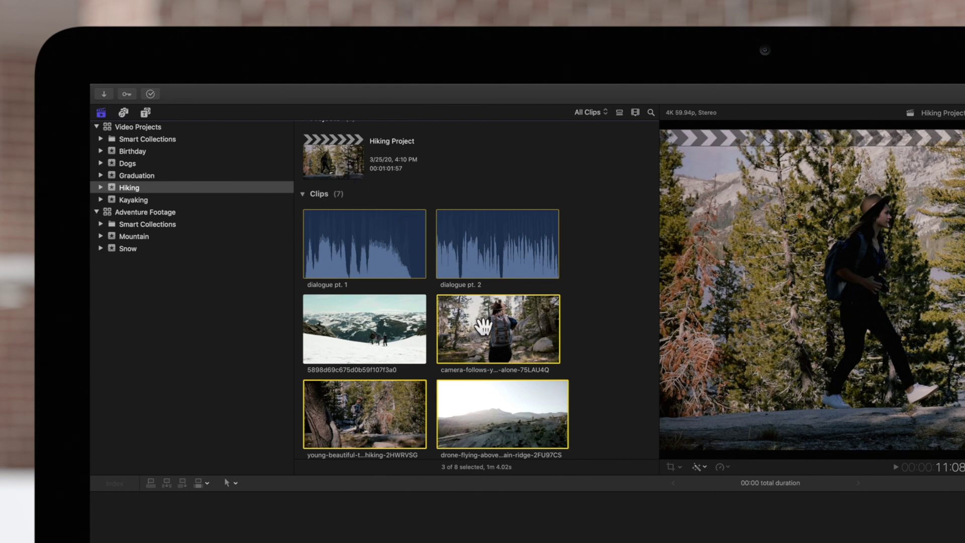
{"action": "left_click_drag", "start_coordinate": [505, 330], "coordinate": [201, 230]}
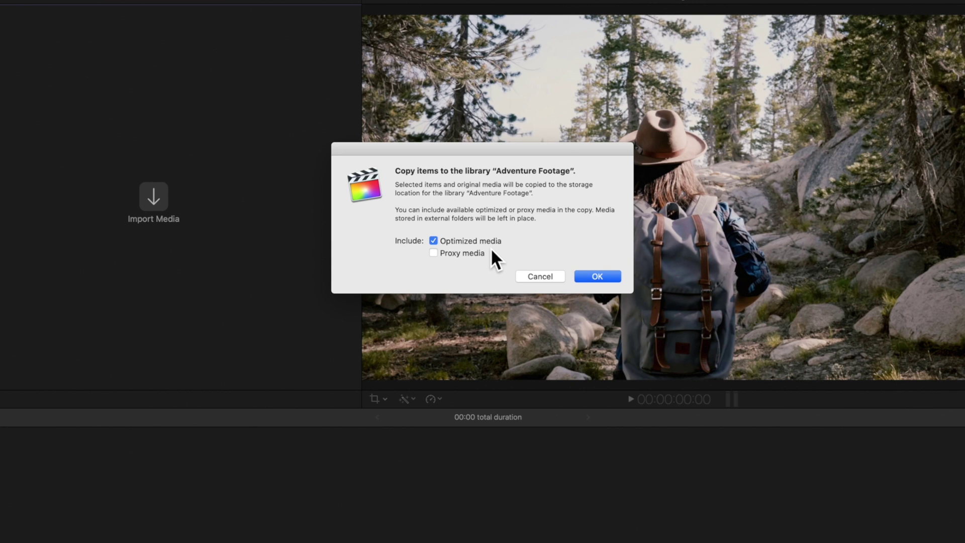
{"action": "left_click", "coordinate": [597, 276]}
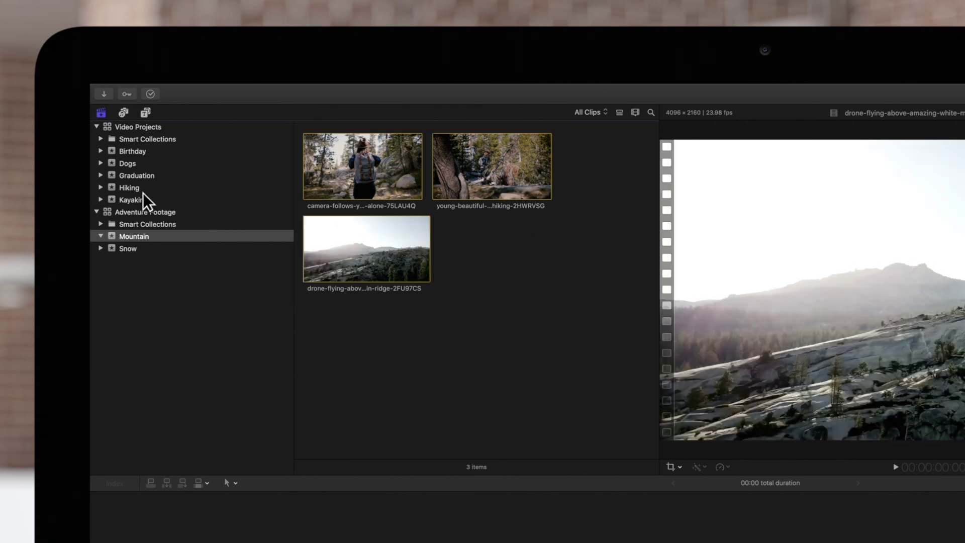
Drag Hiking Project from the Hiking event into the Mountain event as a copy
{"action": "left_click", "coordinate": [129, 188]}
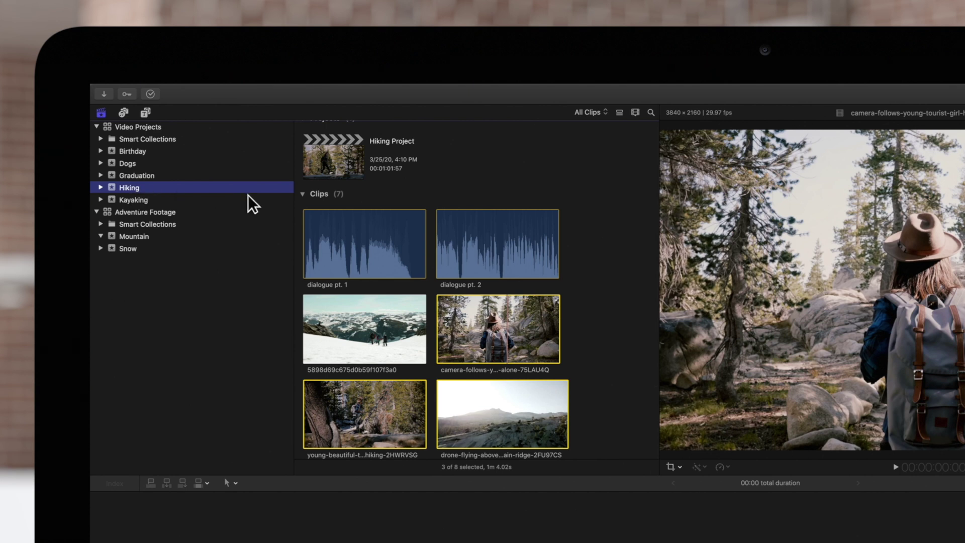
{"action": "left_click", "coordinate": [334, 160]}
{"action": "left_click_drag", "start_coordinate": [344, 155], "coordinate": [192, 235]}
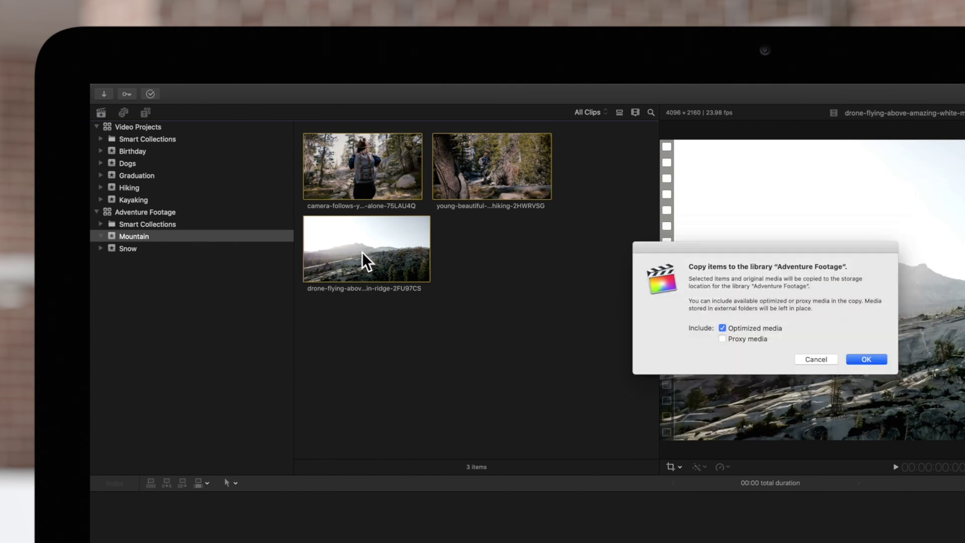
{"action": "left_click", "coordinate": [873, 357]}
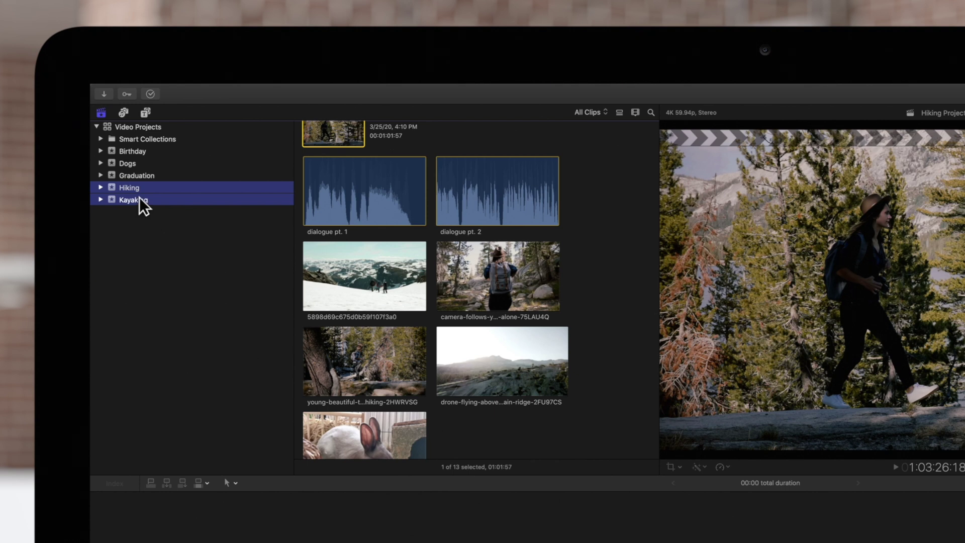
Copy Hiking and Kayaking to a new library named 'Copied Library', including optimized media
{"action": "mouse_move", "coordinate": [126, 88]}
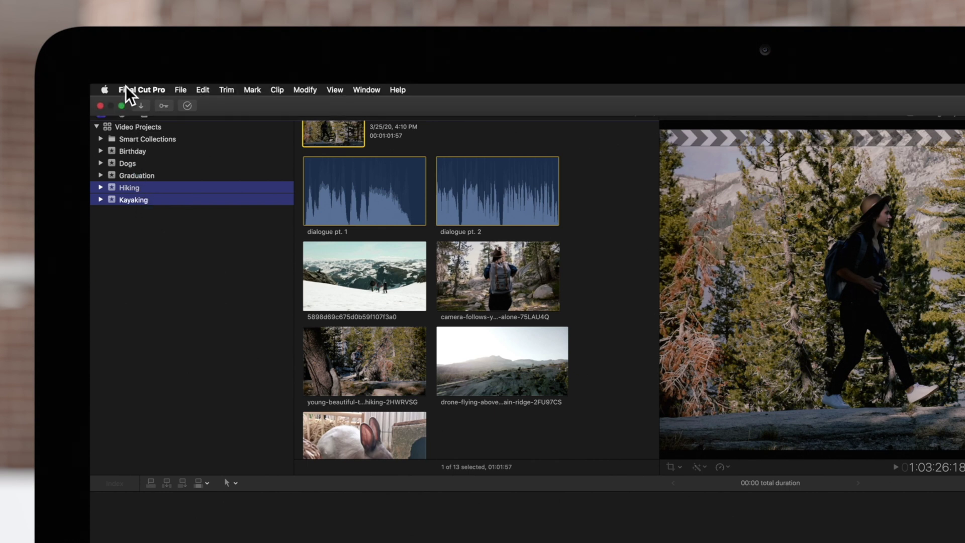
{"action": "left_click", "coordinate": [181, 91]}
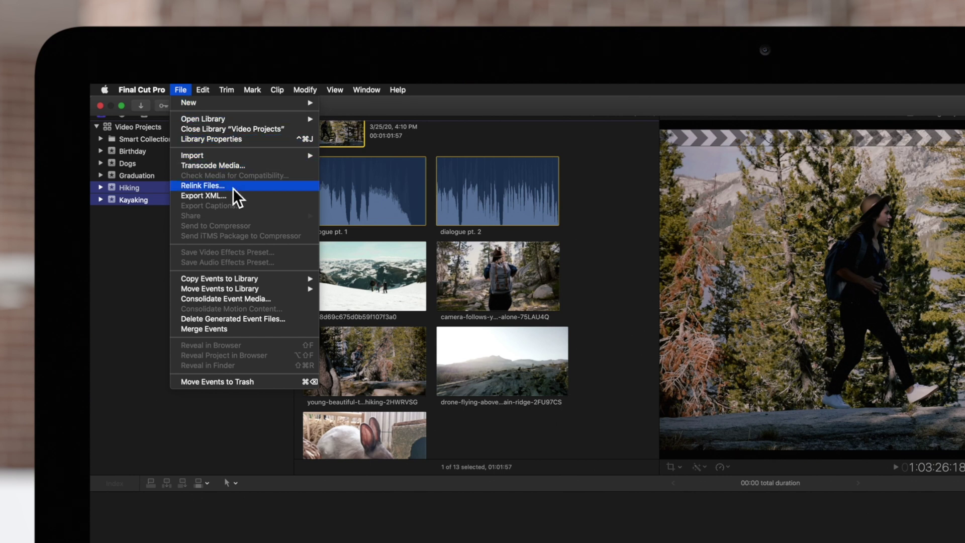
{"action": "mouse_move", "coordinate": [282, 286]}
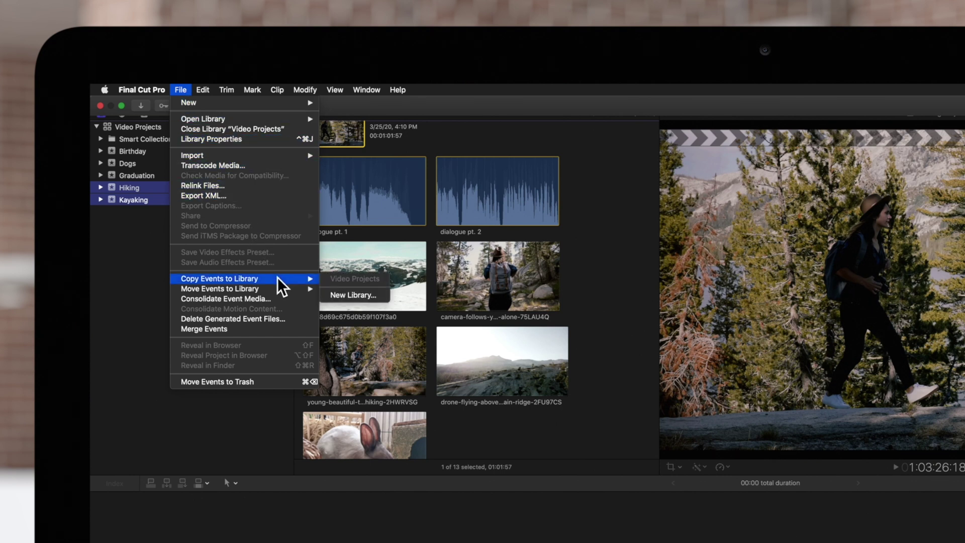
{"action": "left_click", "coordinate": [357, 295]}
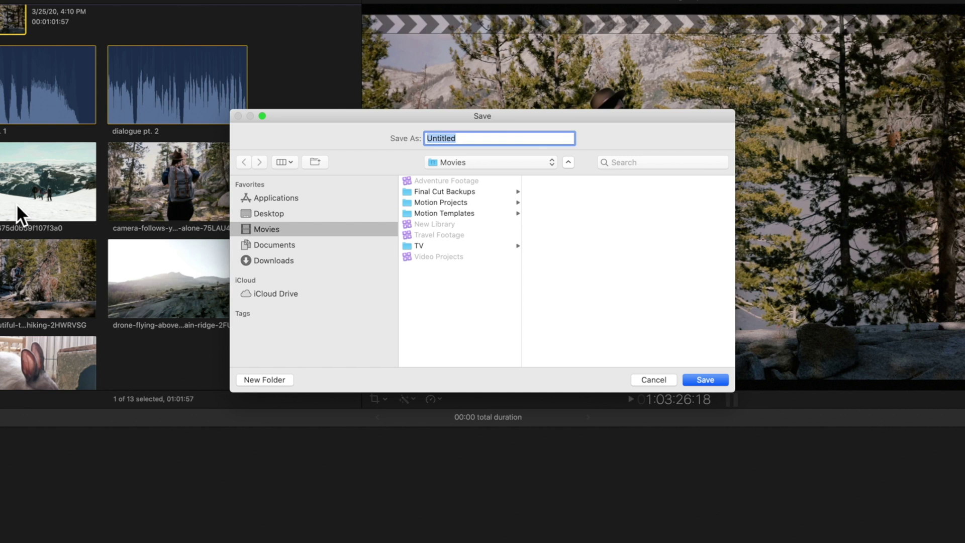
{"action": "type", "text": "Copied Library"}
{"action": "key", "text": "Return"}
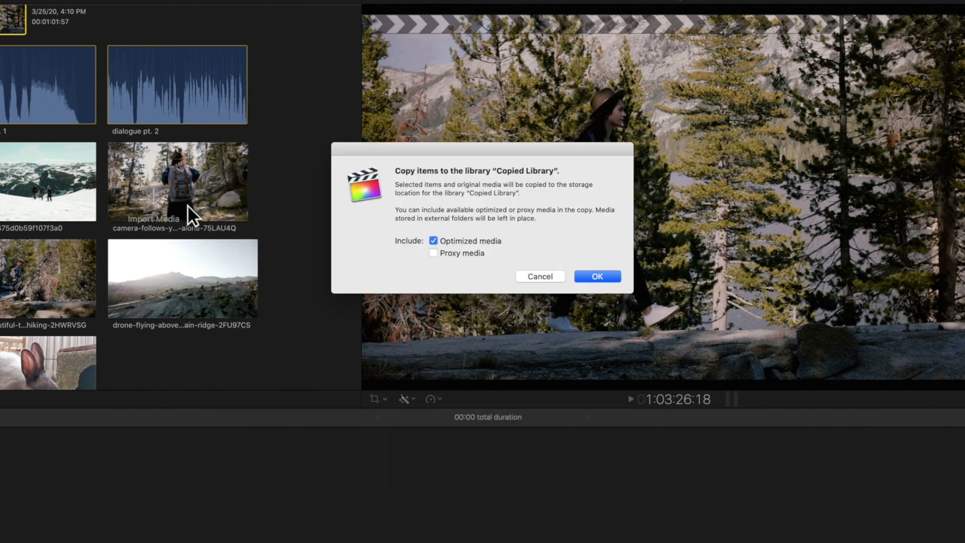
{"action": "left_click", "coordinate": [612, 275]}
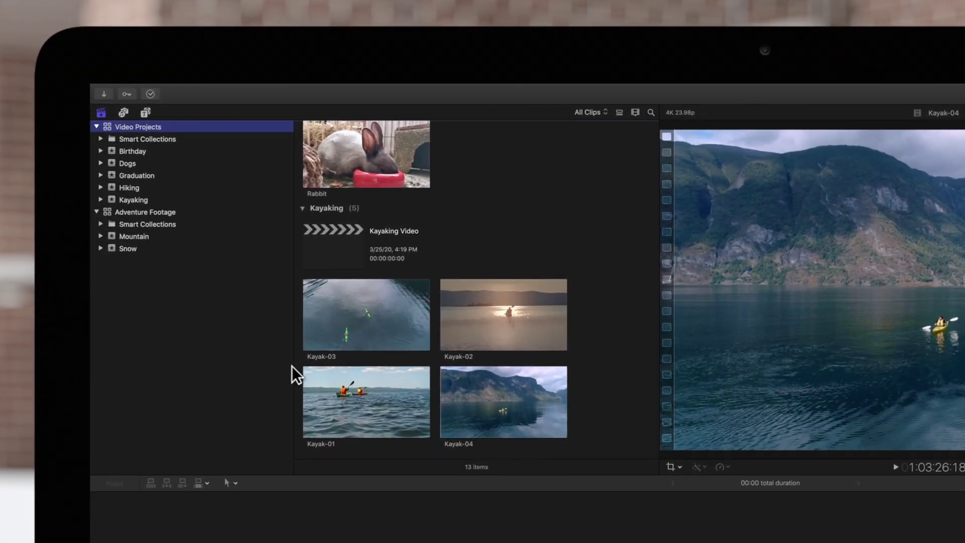
Move the Hiking and Kayaking events with their media into the Adventure Footage library
{"action": "left_click", "coordinate": [134, 186]}
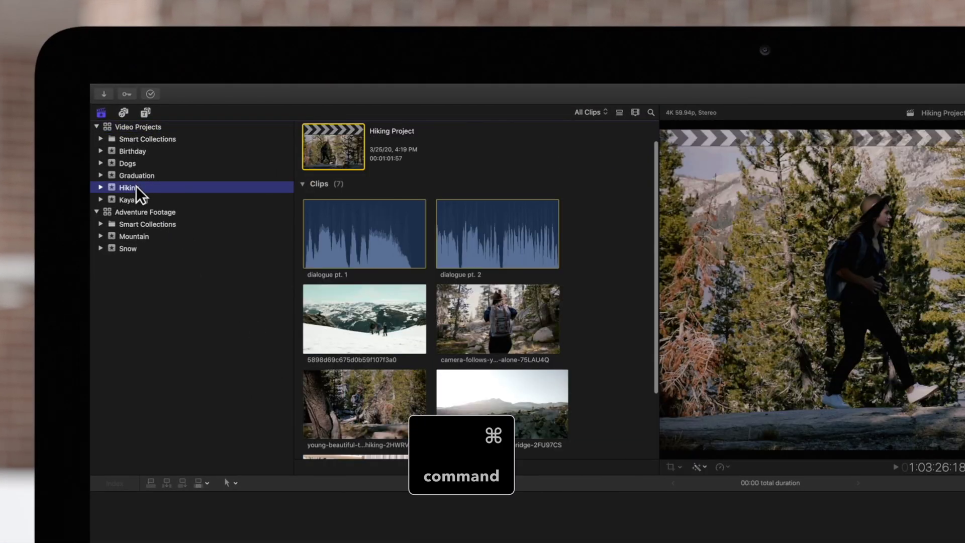
{"action": "left_click", "coordinate": [133, 197], "text": "super"}
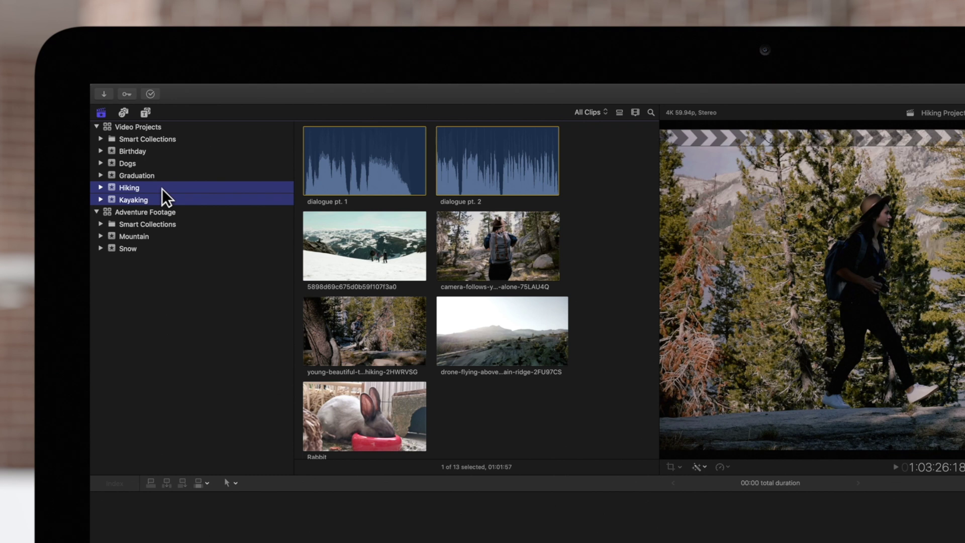
{"action": "left_click_drag", "start_coordinate": [162, 188], "coordinate": [165, 218]}
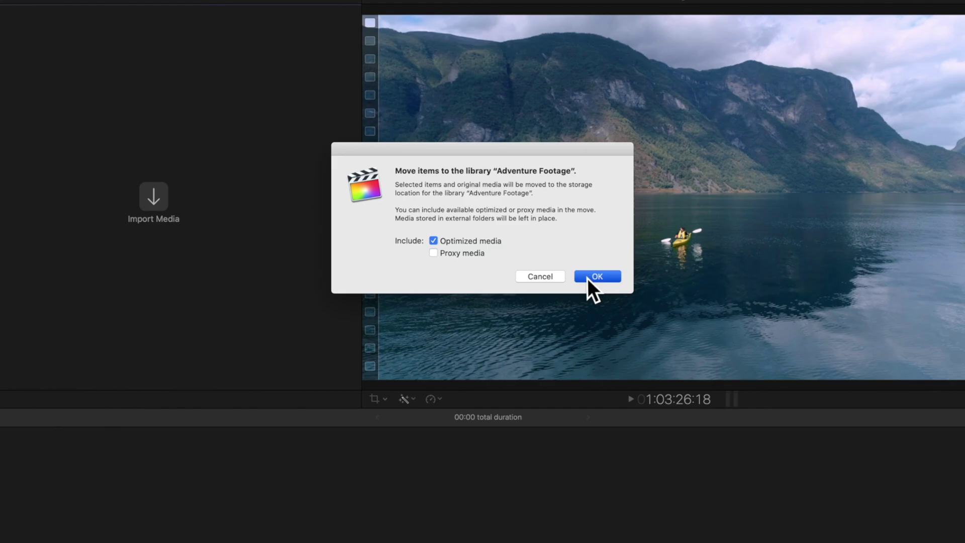
{"action": "left_click", "coordinate": [866, 359]}
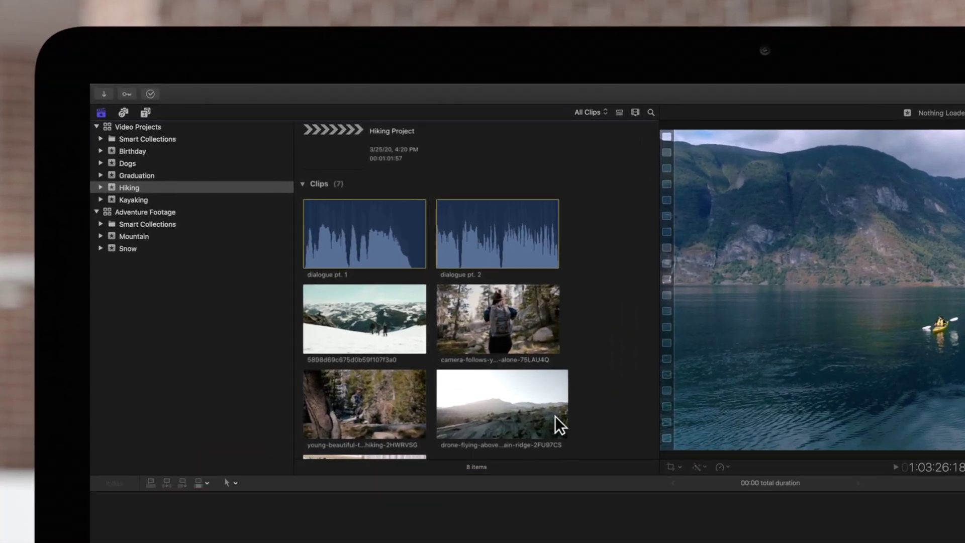
Move the drone ridge, hiker-among-trees and backpacker clips into Mountain, then reselect Hiking
{"action": "left_click", "coordinate": [523, 406]}
{"action": "left_click", "coordinate": [387, 387], "text": "super"}
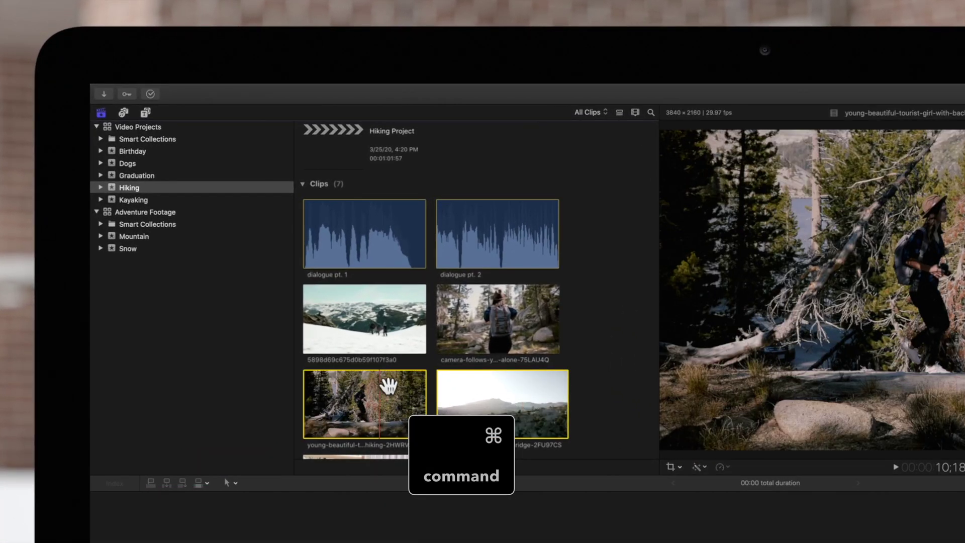
{"action": "left_click", "coordinate": [486, 339], "text": "super"}
{"action": "key", "text": "super"}
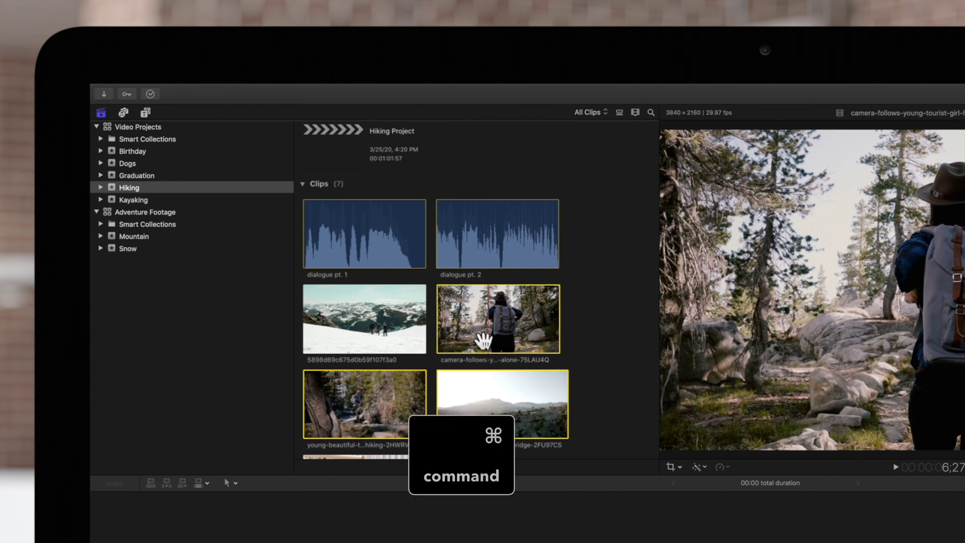
{"action": "left_click_drag", "start_coordinate": [503, 329], "coordinate": [487, 325]}
{"action": "left_click_drag", "start_coordinate": [340, 294], "coordinate": [160, 237]}
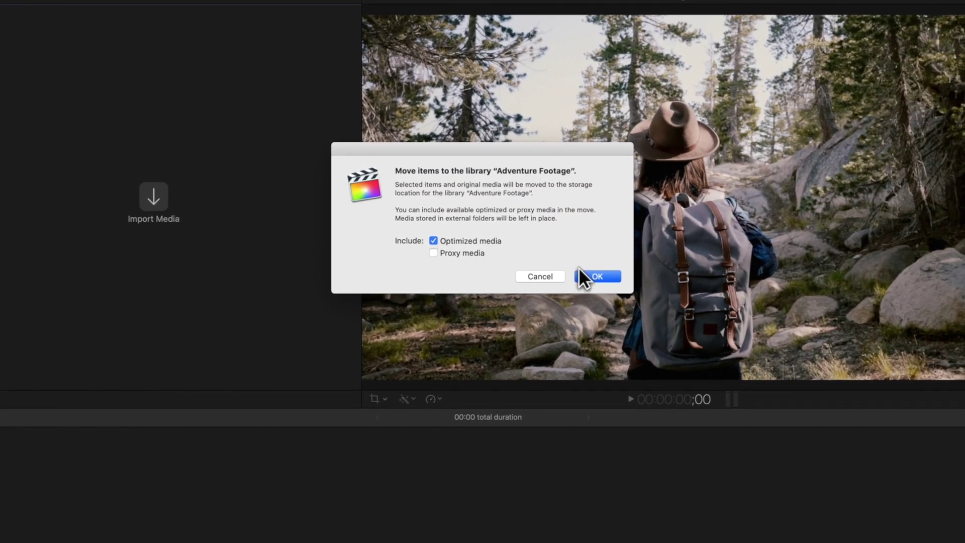
{"action": "left_click", "coordinate": [583, 276]}
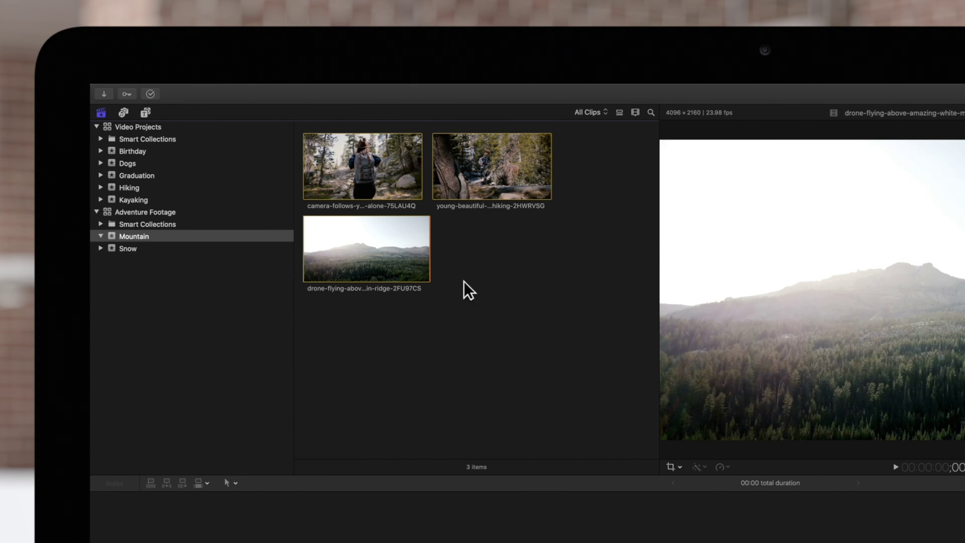
{"action": "left_click", "coordinate": [133, 188]}
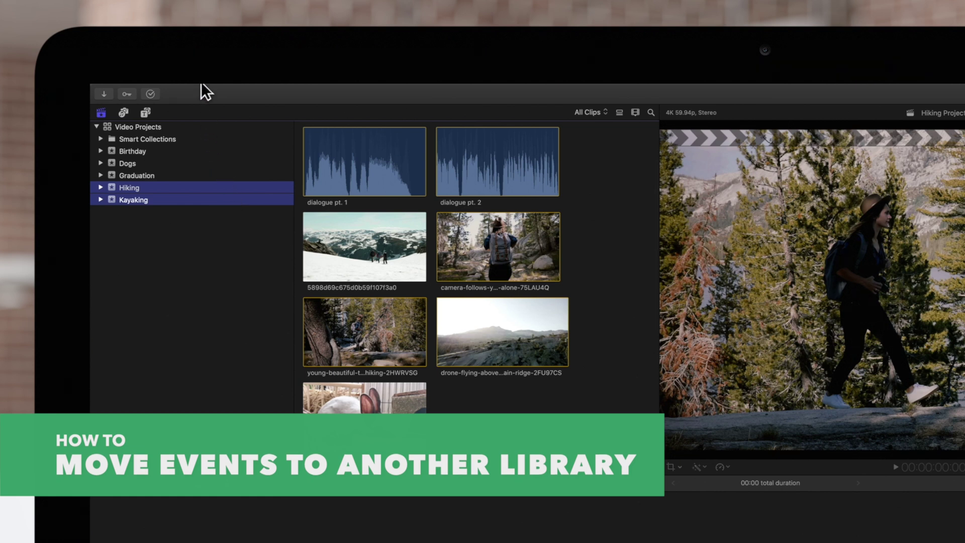
Move Hiking and Kayaking into a newly saved library named 'Moved Events'
{"action": "left_click", "coordinate": [179, 89]}
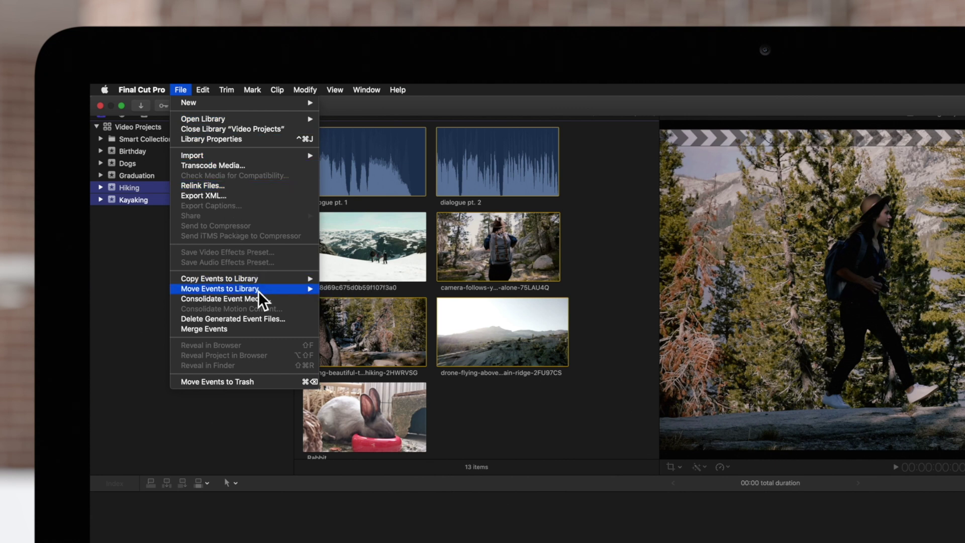
{"action": "mouse_move", "coordinate": [258, 291]}
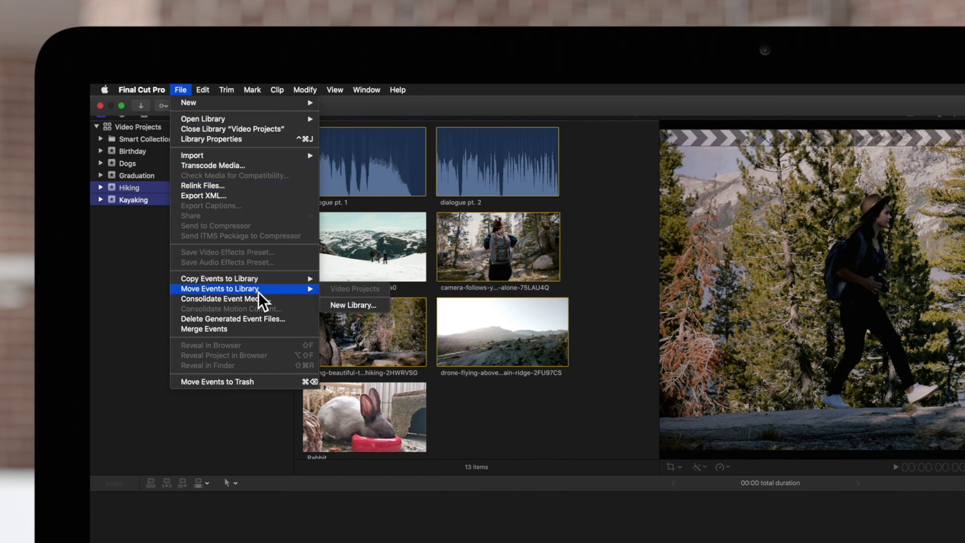
{"action": "left_click", "coordinate": [343, 309]}
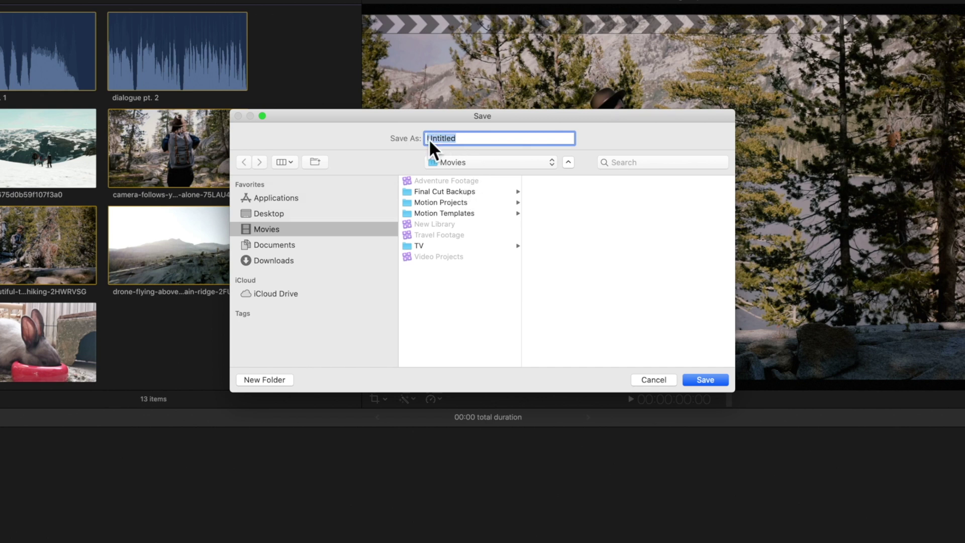
{"action": "type", "text": "Moved Events"}
{"action": "left_click", "coordinate": [722, 380]}
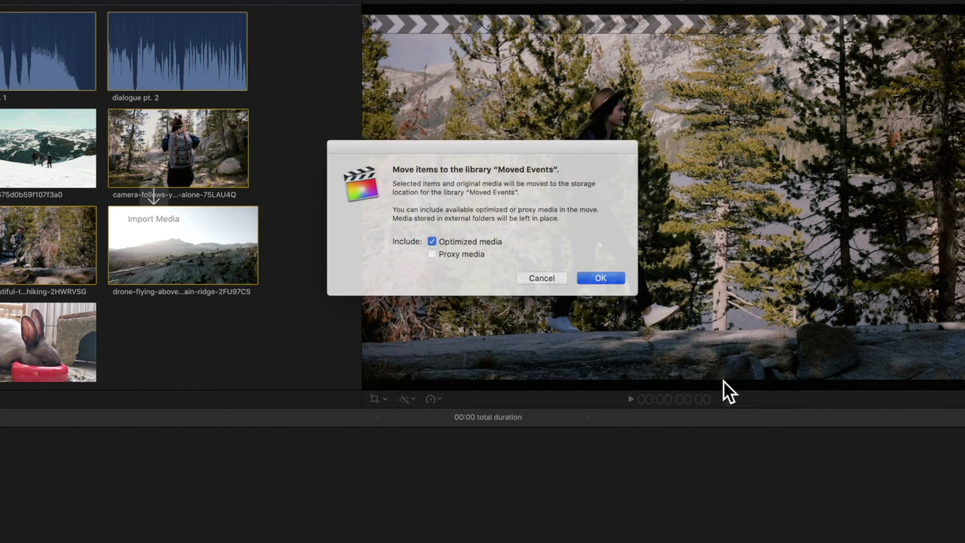
{"action": "left_click", "coordinate": [609, 276]}
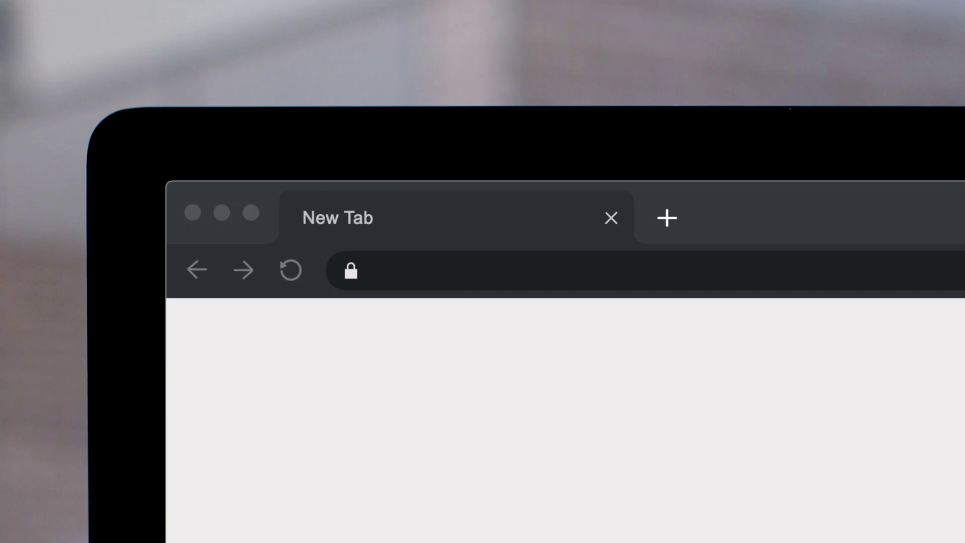
Go to pixelfilmstudios.com and scroll down through the Final Cut Pro X plugin grid
{"action": "type", "text": "pixelfilmstudios.com"}
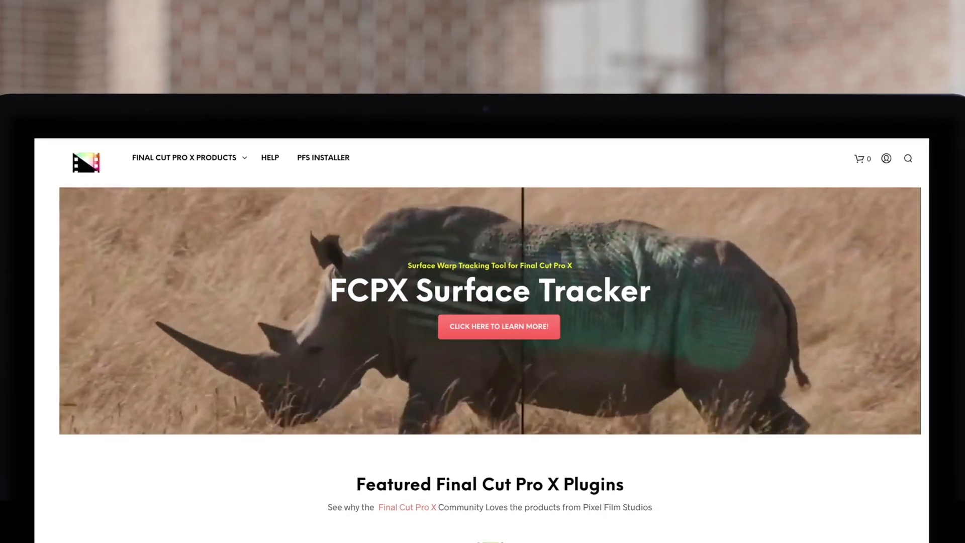
{"action": "scroll", "coordinate": [482, 351], "scroll_direction": "down", "scroll_amount": 5}
{"action": "scroll", "coordinate": [482, 352], "scroll_direction": "down", "scroll_amount": 5}
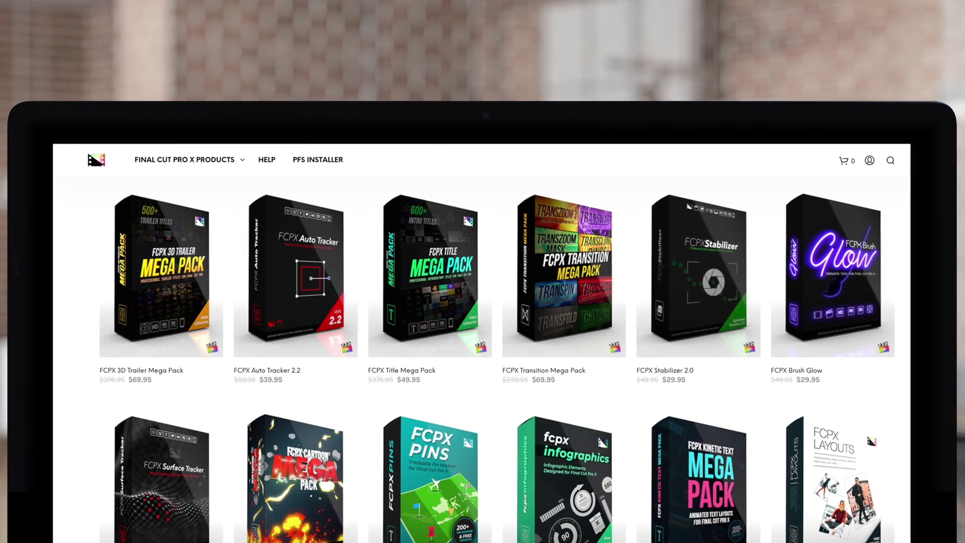
{"action": "scroll", "coordinate": [483, 351], "scroll_direction": "down", "scroll_amount": 5}
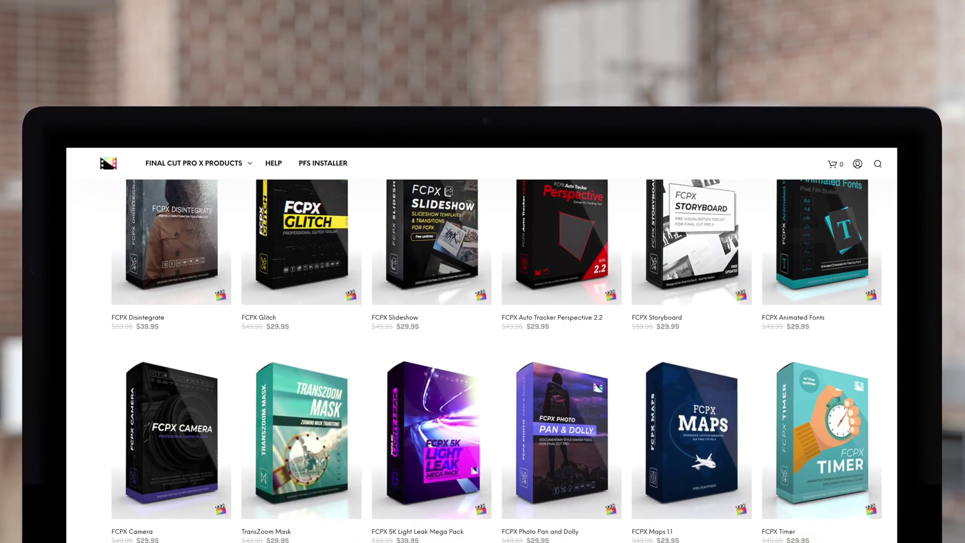